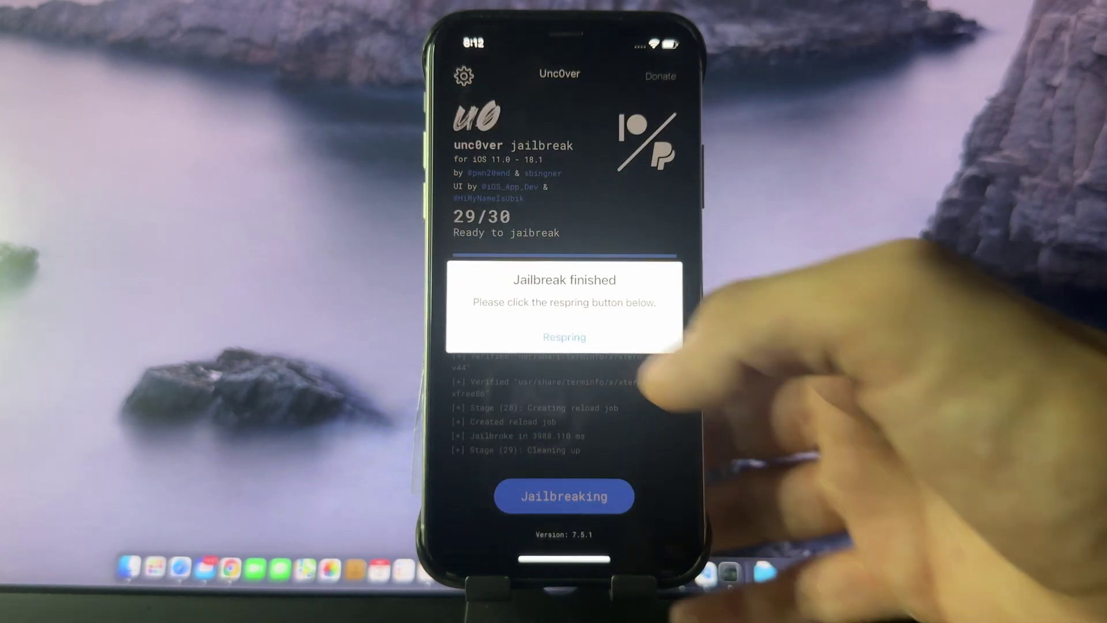
Respring the iPhone from unc0ver's 'Jailbreak finished' alert.
click(565, 336)
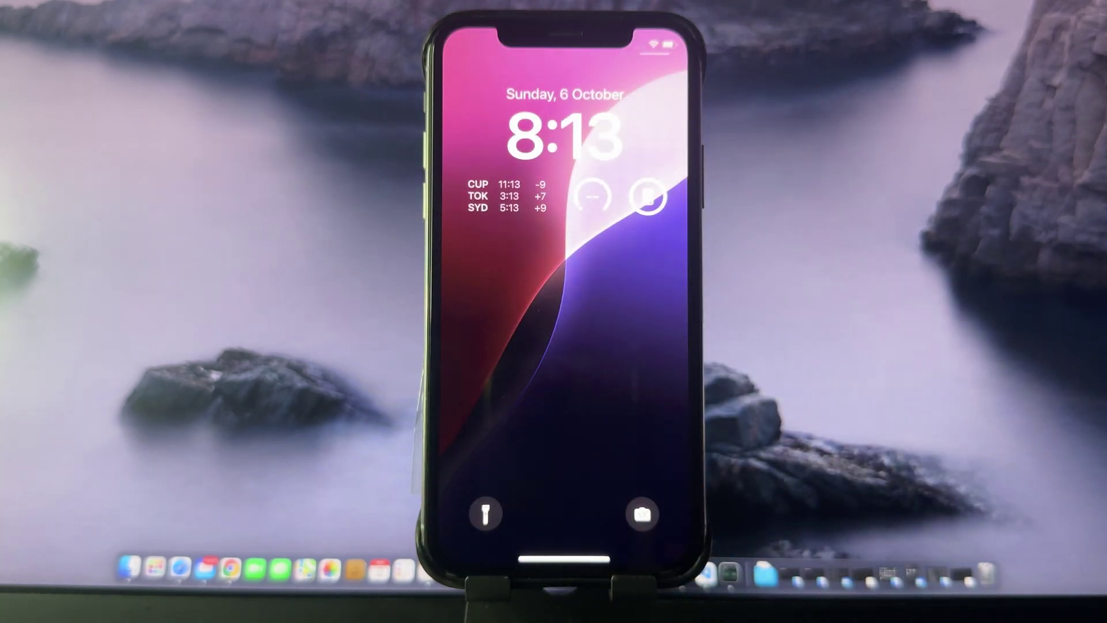
Unlock the iPhone and check the second home screen page for the Sileo icon.
drag(563, 558, 605, 433)
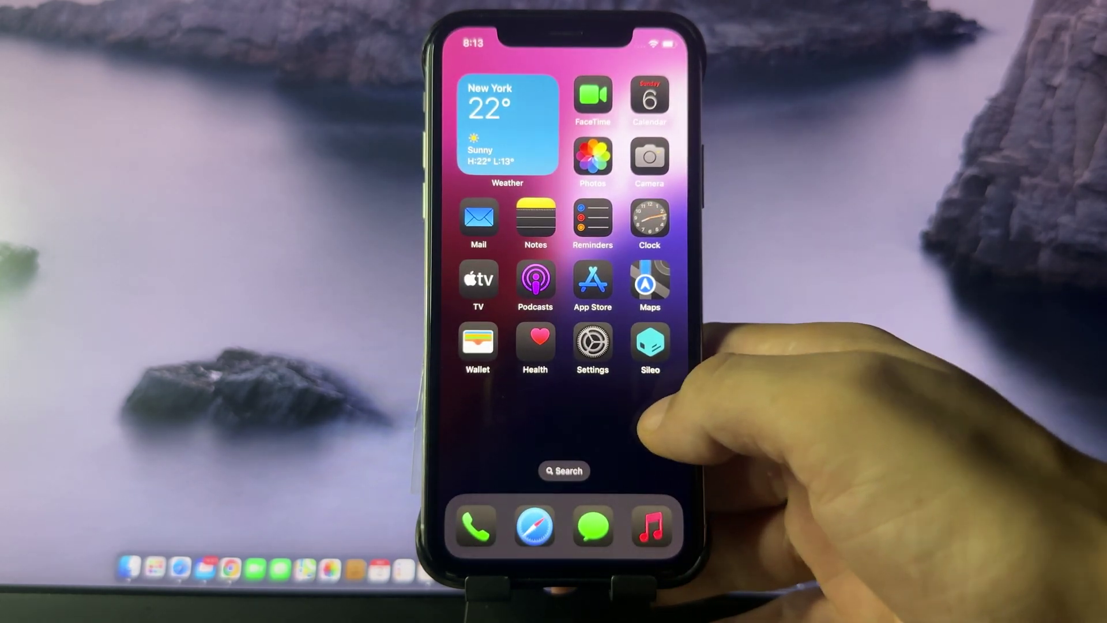
mouse_move(657, 415)
mouse_down()
mouse_move(518, 415)
mouse_move(657, 389)
mouse_move(519, 380)
mouse_move(640, 389)
mouse_up()
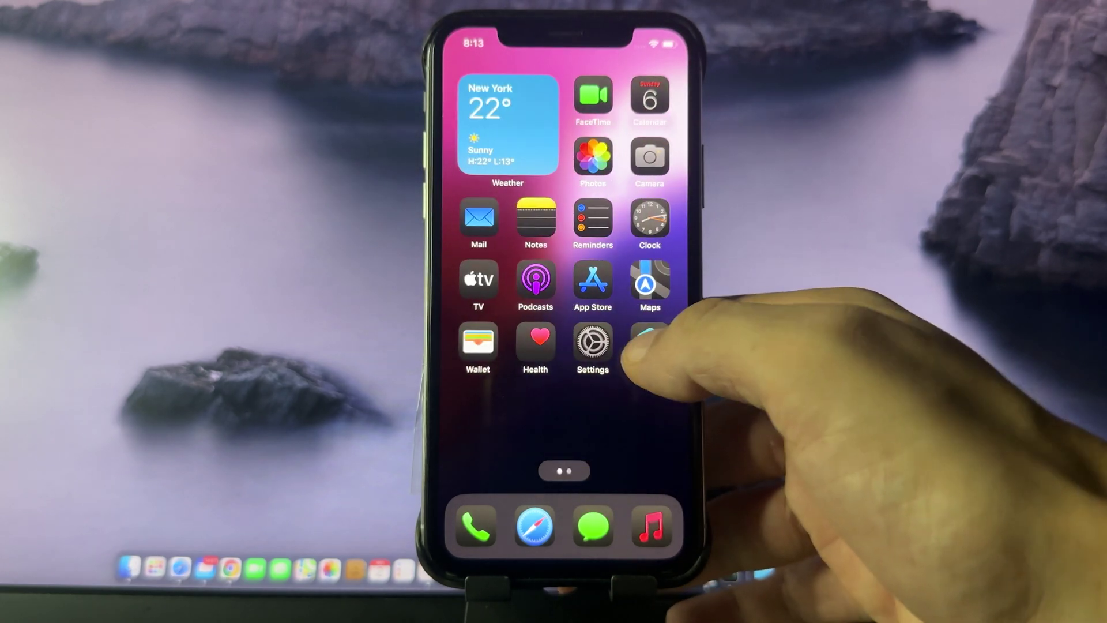
Launch Sileo, browse the New and Sources tabs, and switch to Search.
click(648, 341)
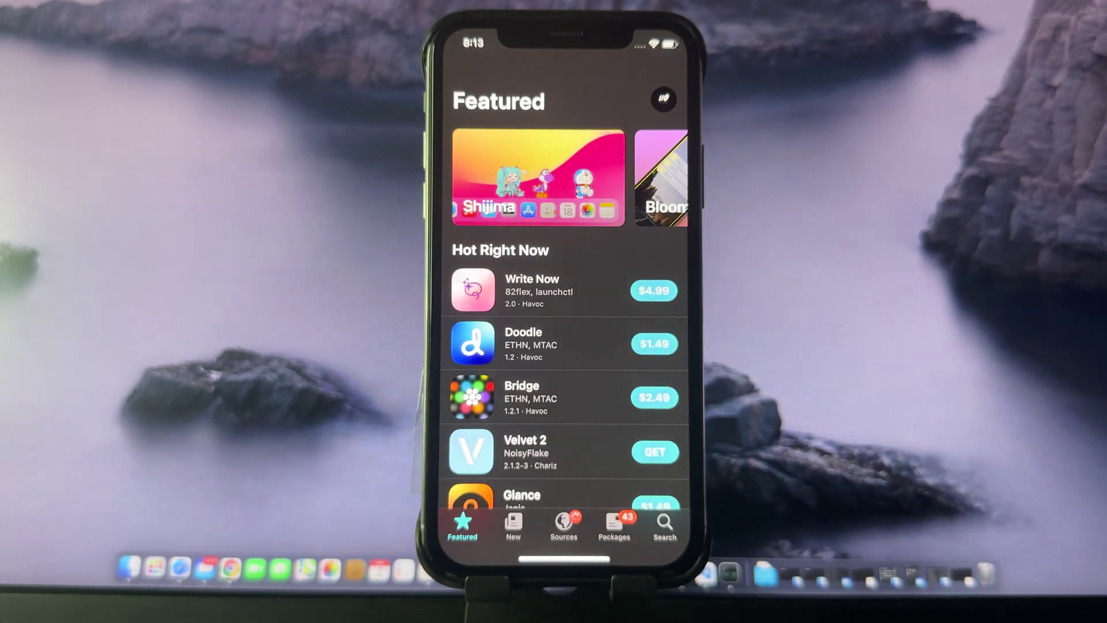
scroll(597, 372, down, 10)
scroll(597, 372, up, 15)
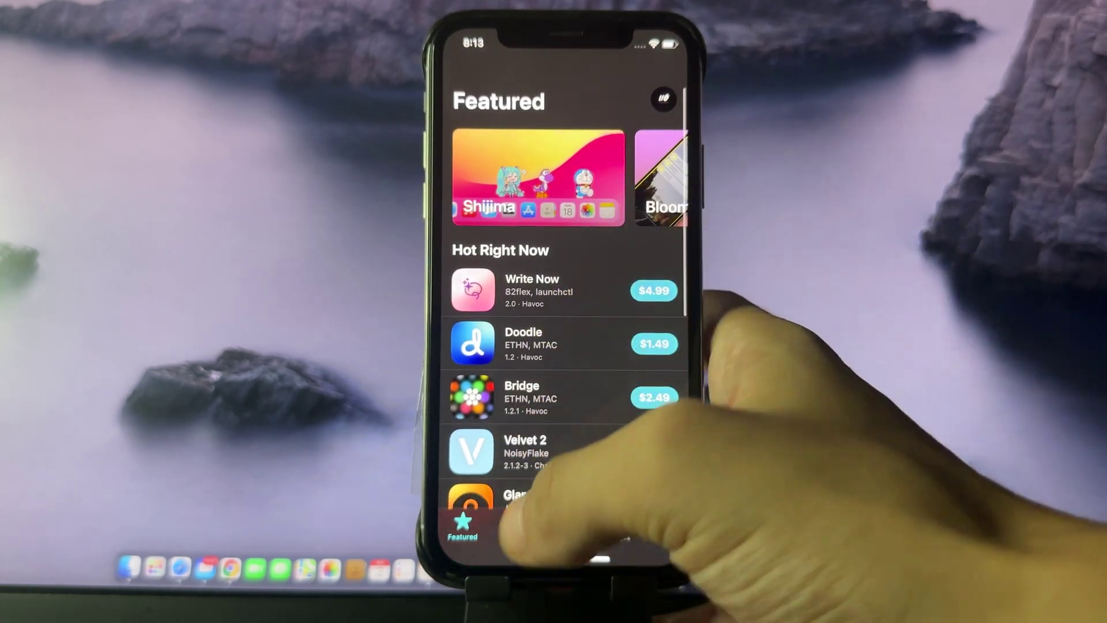
click(512, 525)
scroll(567, 346, down, 5)
scroll(567, 346, down, 10)
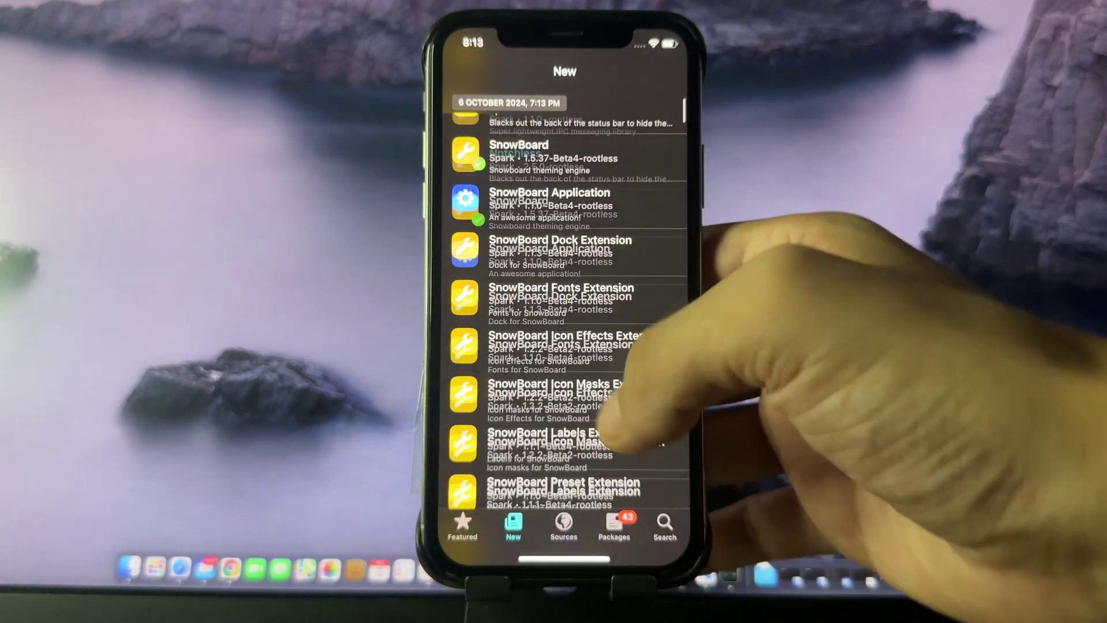
scroll(566, 303, down, 10)
scroll(566, 302, down, 10)
scroll(567, 303, down, 10)
scroll(566, 303, down, 10)
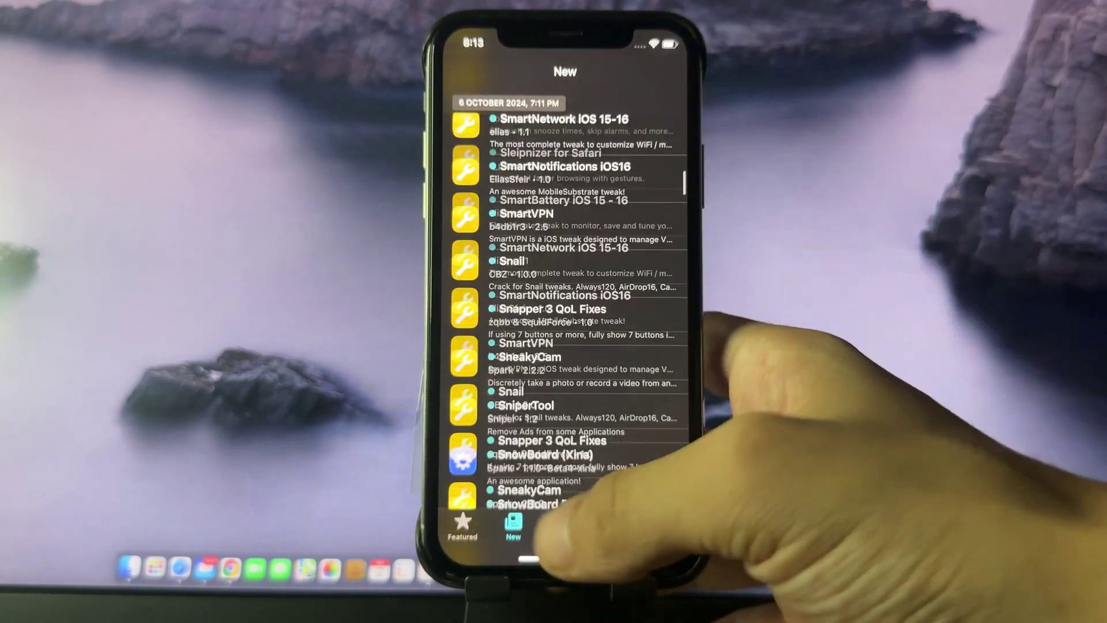
click(563, 524)
scroll(567, 346, down, 5)
click(664, 524)
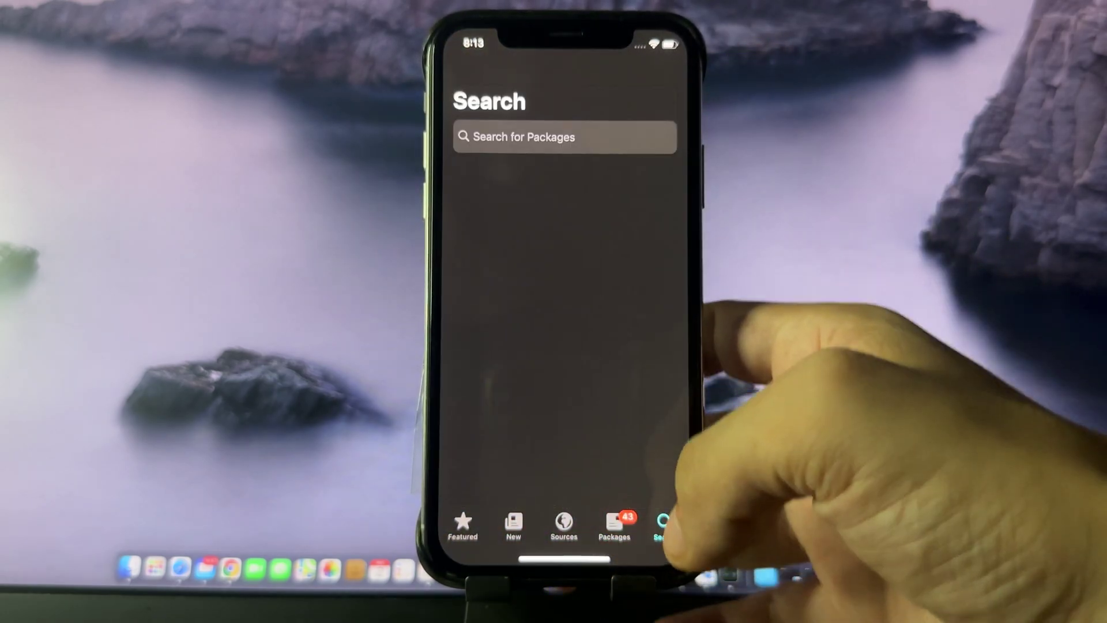
Search for and install the Bridge package, then restart SpringBoard.
click(558, 119)
text(Bri)
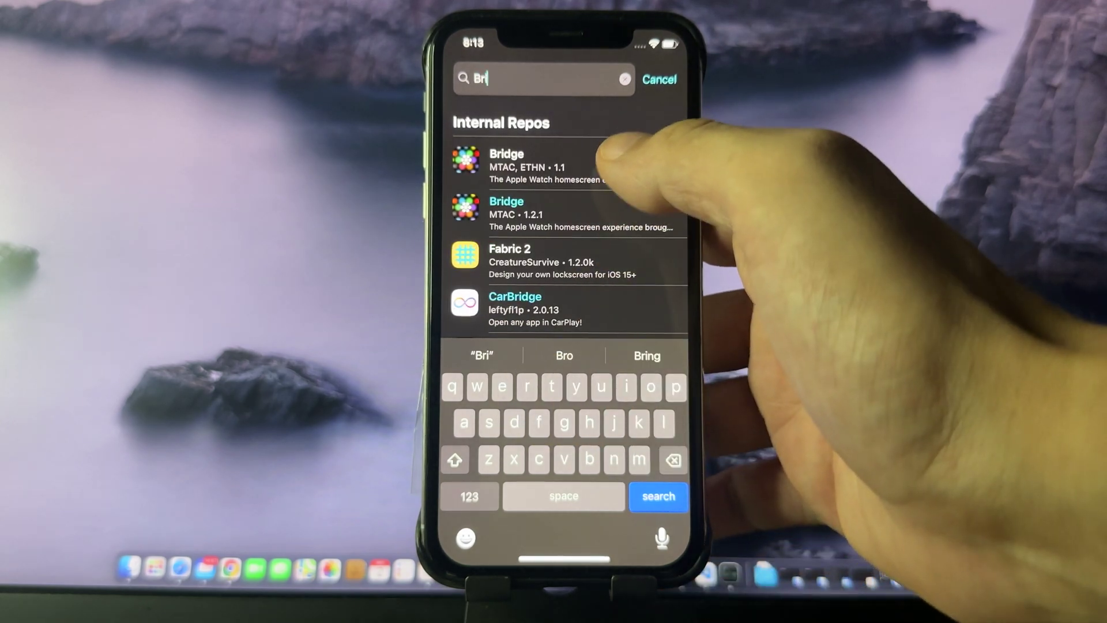
click(571, 166)
click(654, 189)
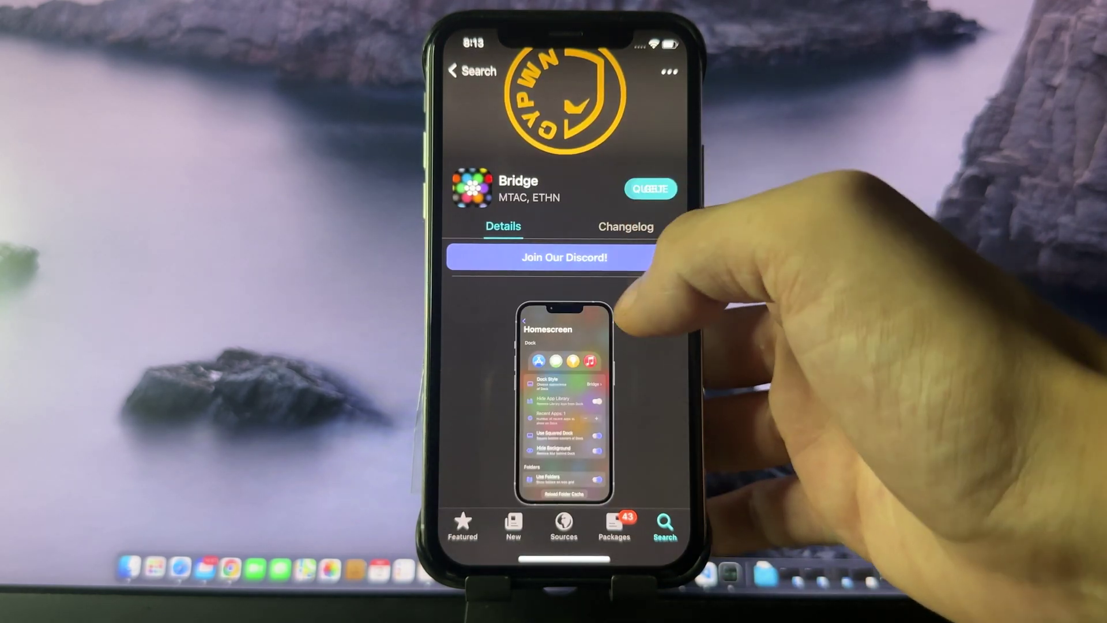
click(553, 489)
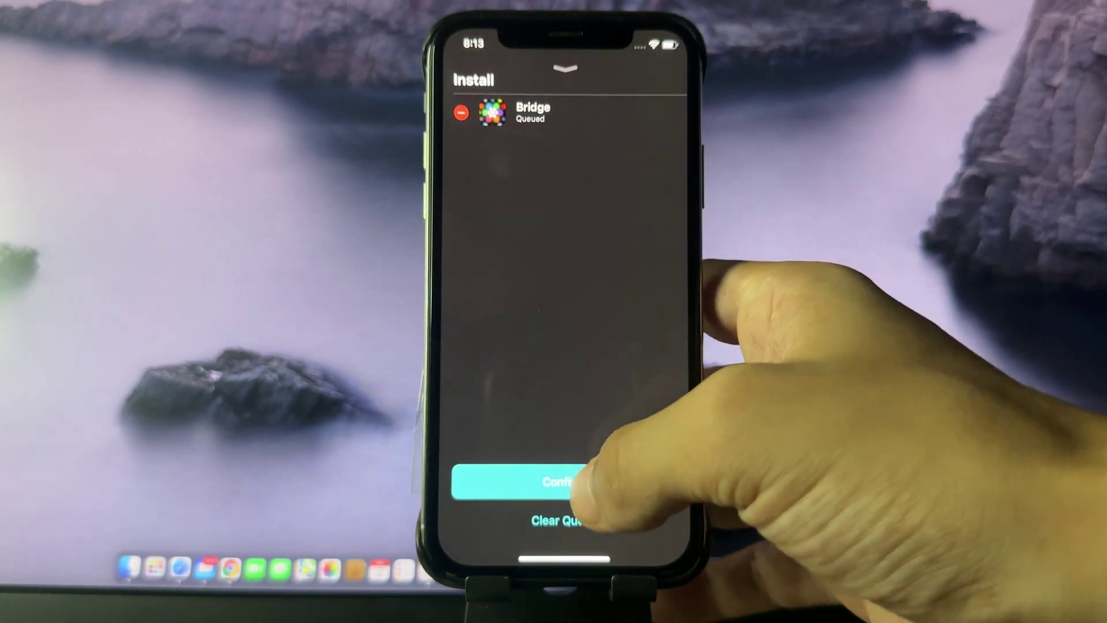
click(564, 508)
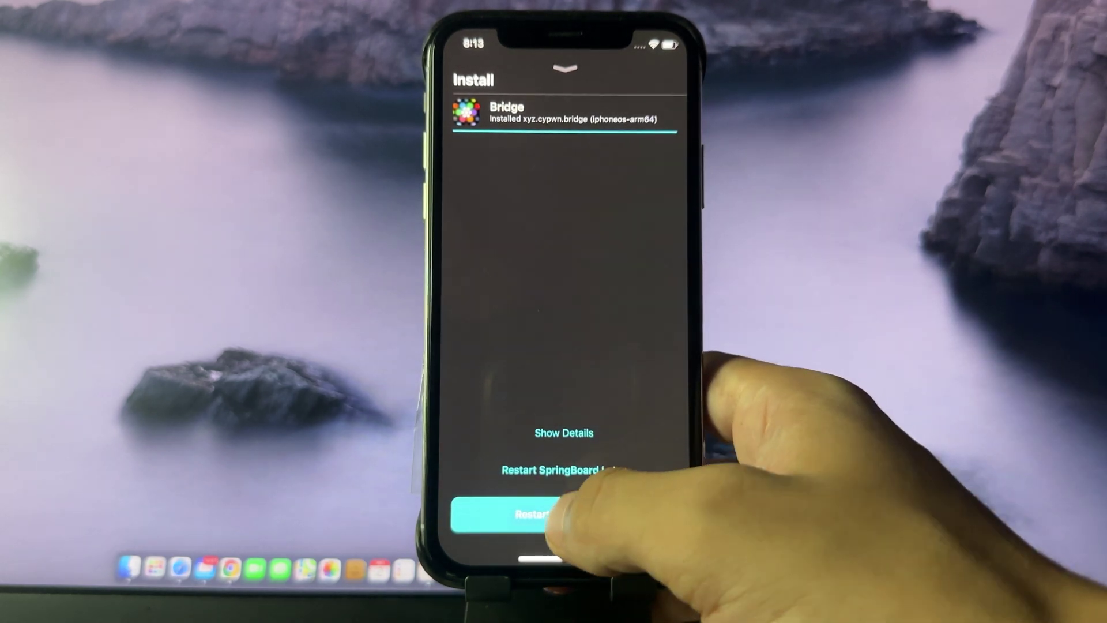
click(562, 513)
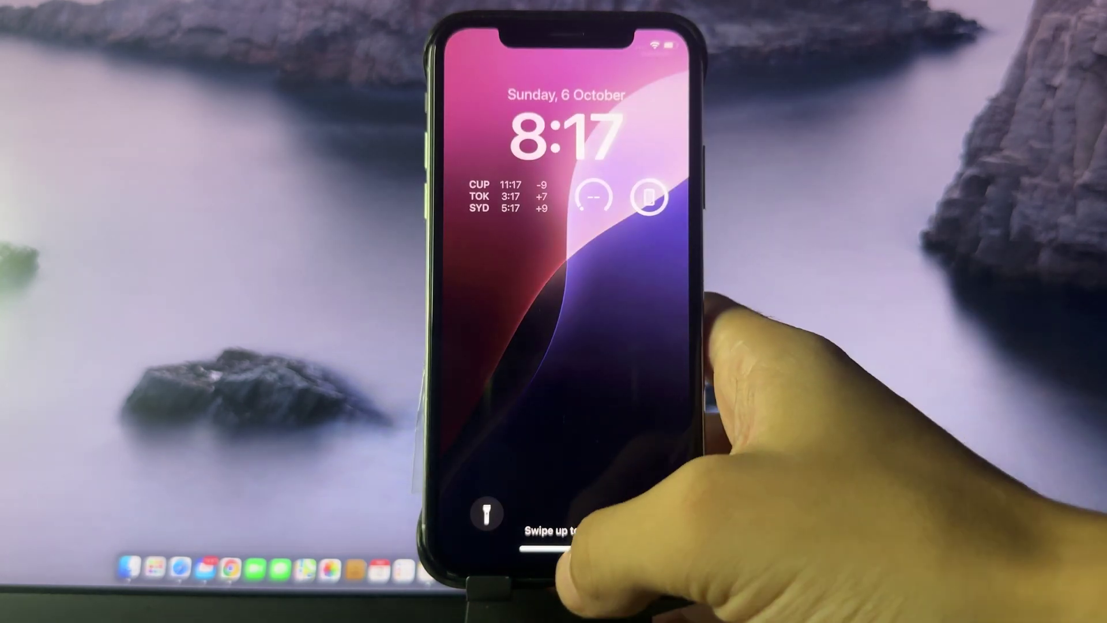
Unlock to the Bridge honeycomb home screen, pan the icon grid, and reopen Sileo.
drag(563, 552, 563, 347)
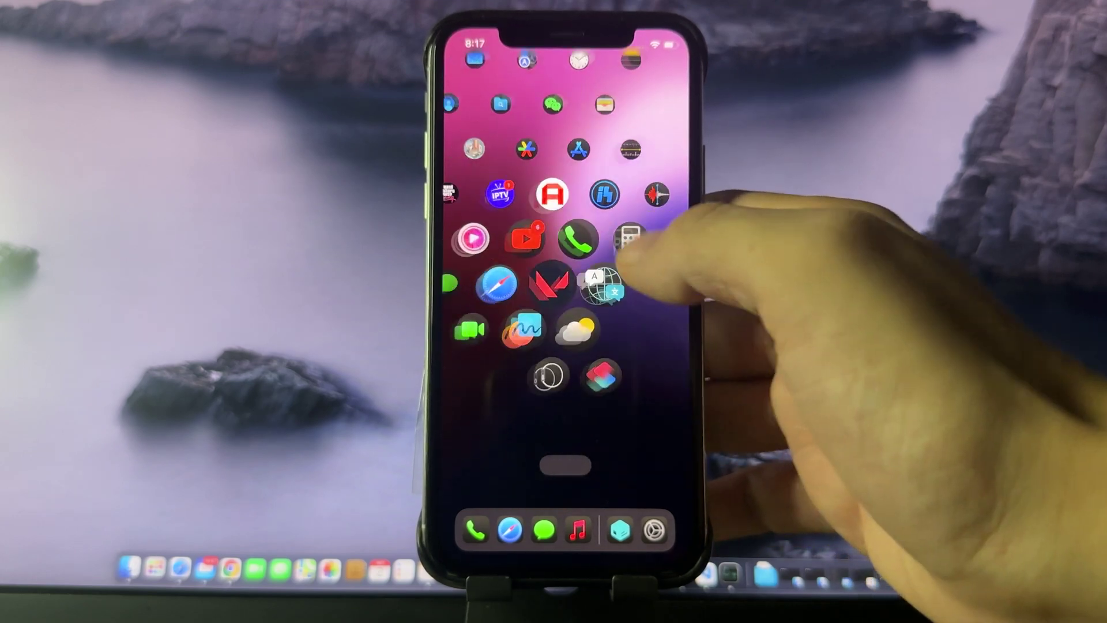
drag(605, 351, 618, 363)
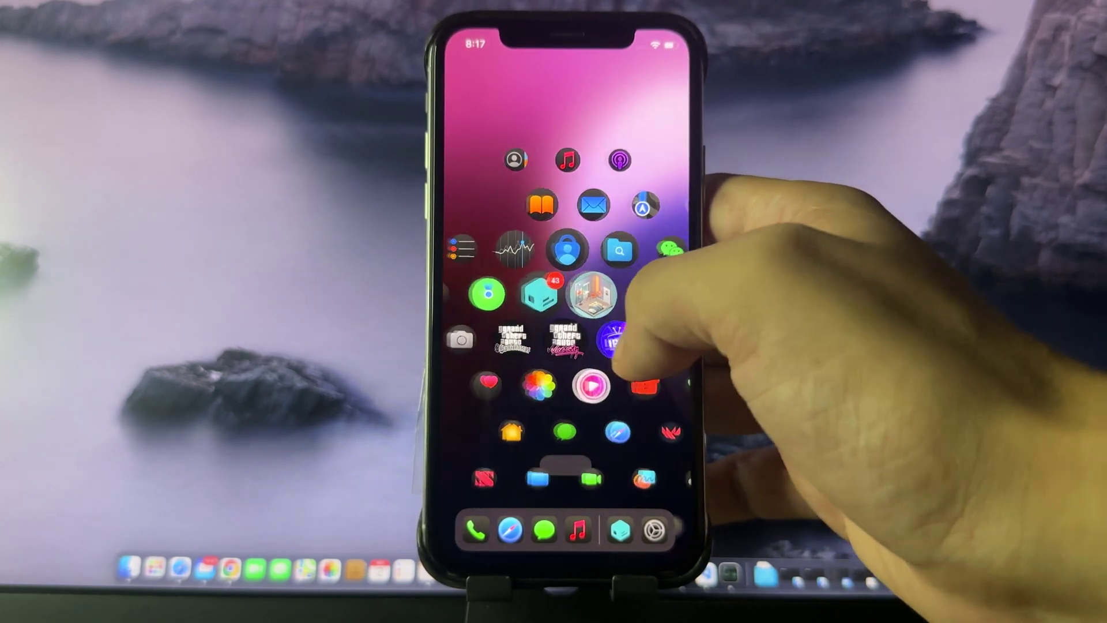
click(554, 294)
mouse_move(605, 467)
mouse_down()
mouse_move(617, 198)
mouse_move(622, 519)
mouse_up()
Browse the CarBridge package page and New listing, then return to the honeycomb home screen.
drag(484, 519, 653, 152)
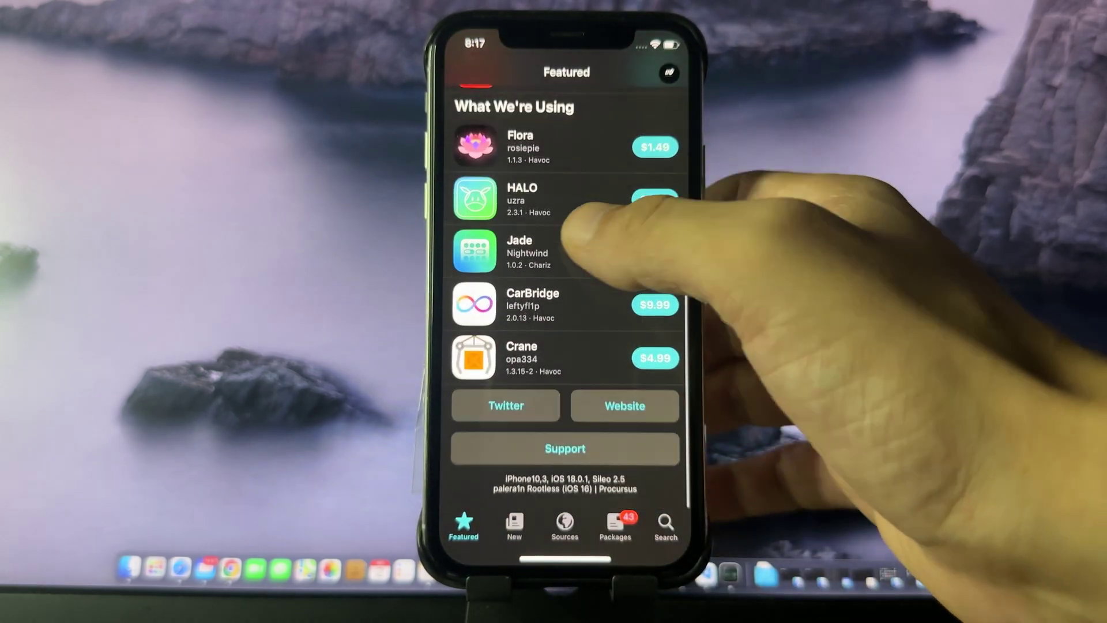
mouse_move(580, 225)
mouse_down()
mouse_move(614, 502)
mouse_move(666, 207)
mouse_up()
drag(605, 242, 605, 286)
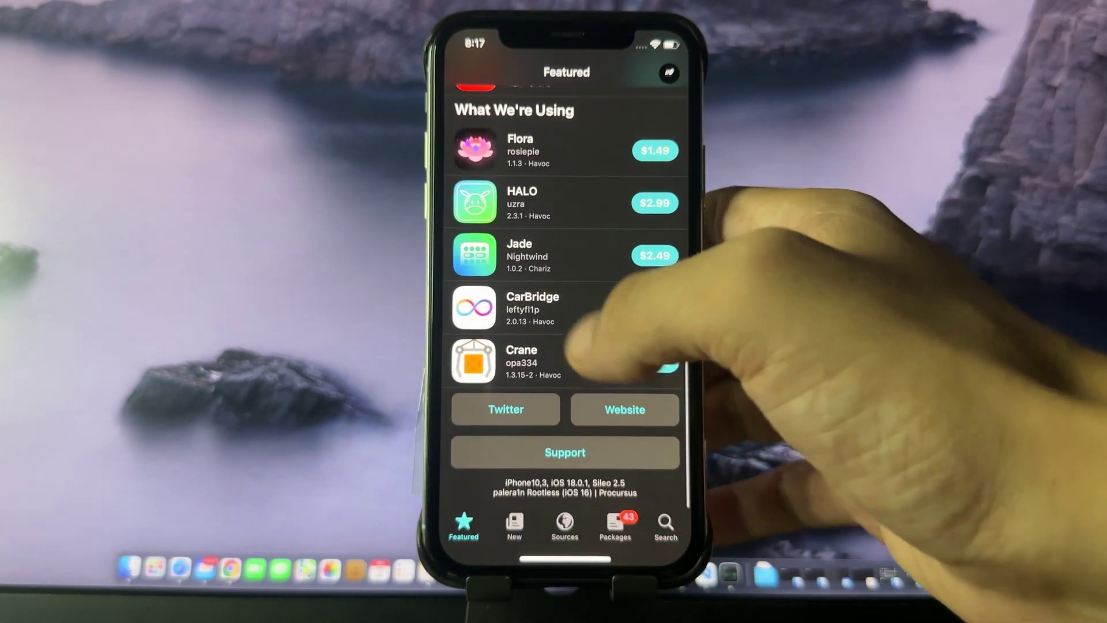
click(597, 302)
drag(605, 467, 605, 216)
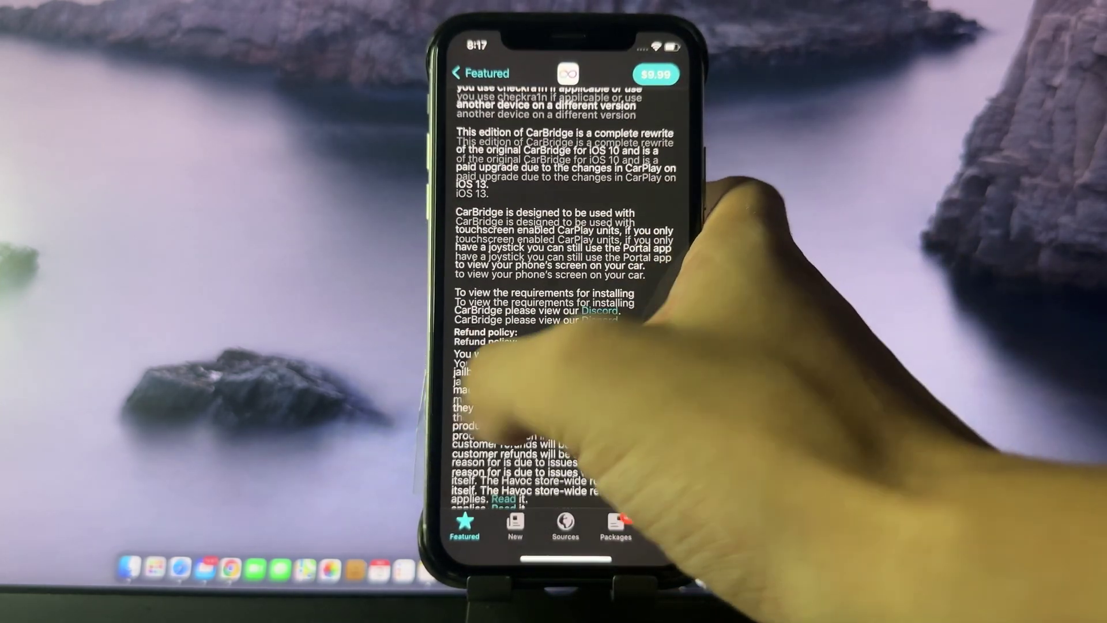
click(463, 522)
click(515, 524)
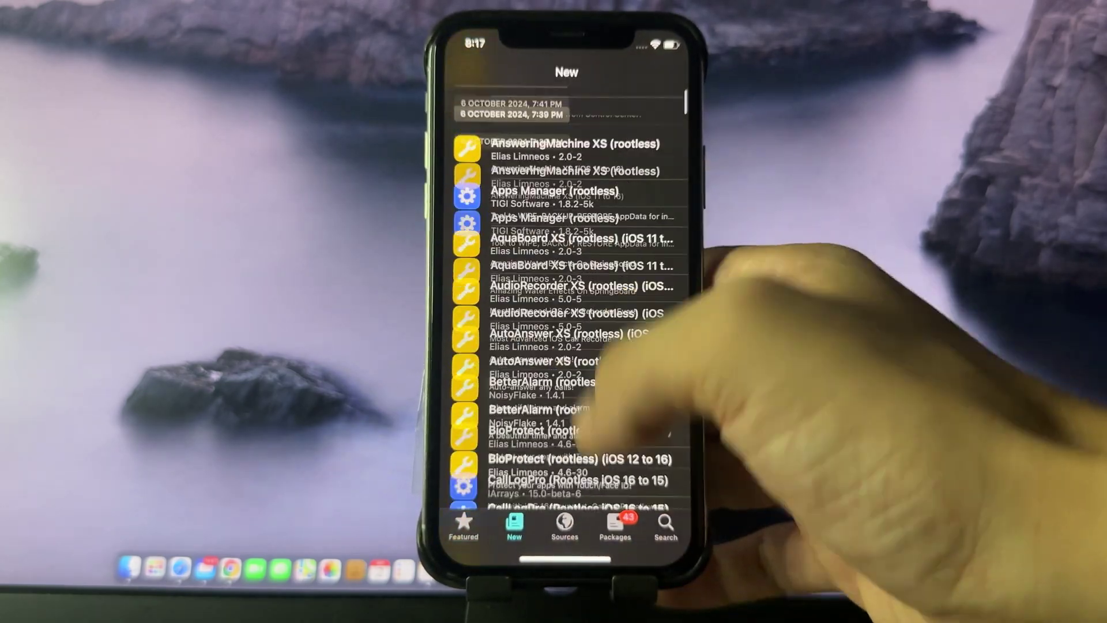
scroll(565, 303, up, 10)
drag(566, 558, 565, 346)
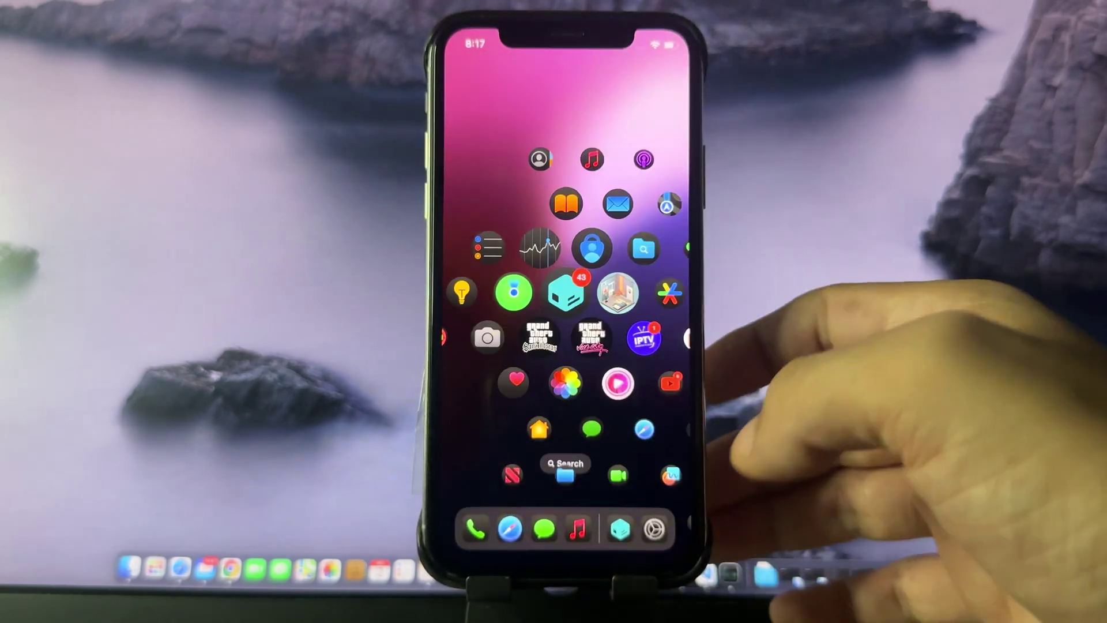